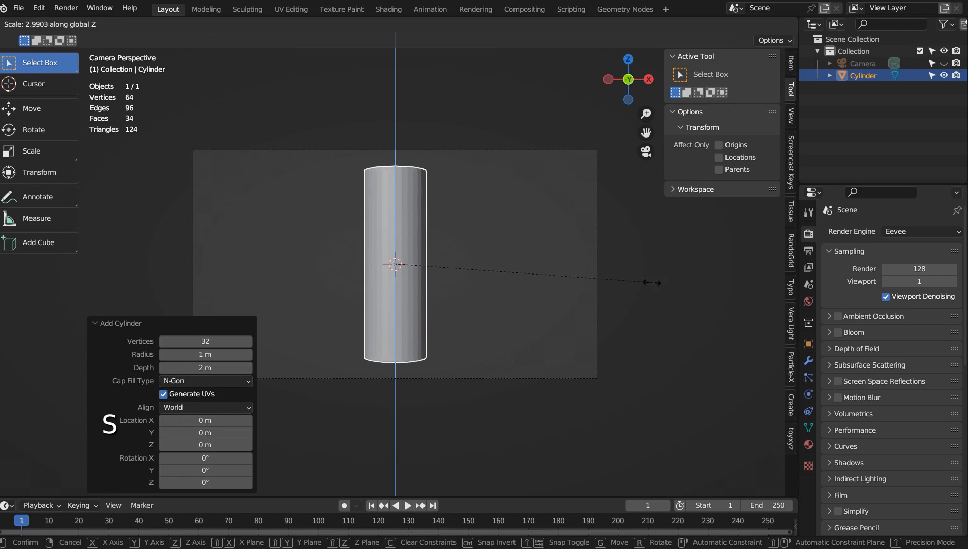
# Stretch the cylinder to about 2.15 times its height along Z and add a cube scaled up about 3.69 times.
pyautogui.click(575, 292)
pyautogui.hotkey('shift', 'a')
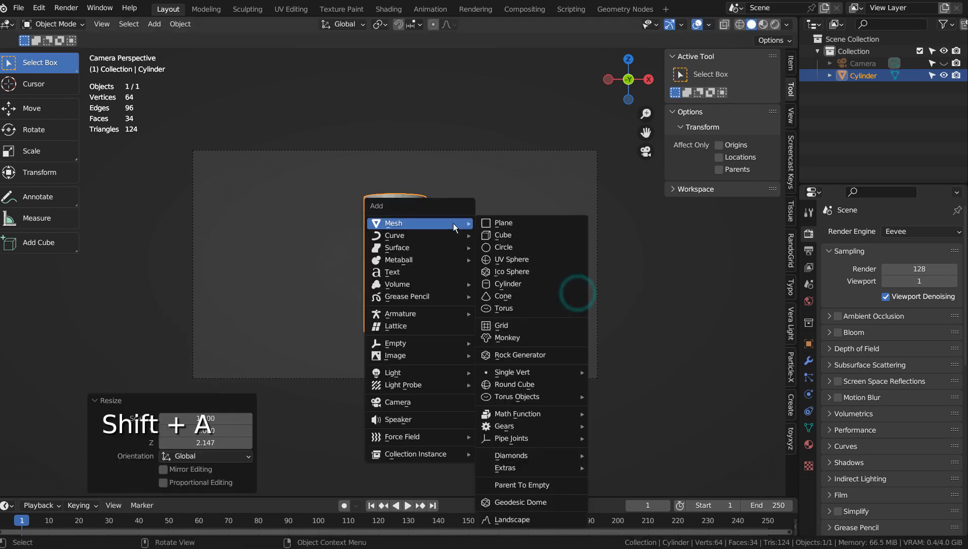
pyautogui.click(495, 235)
pyautogui.press('s')
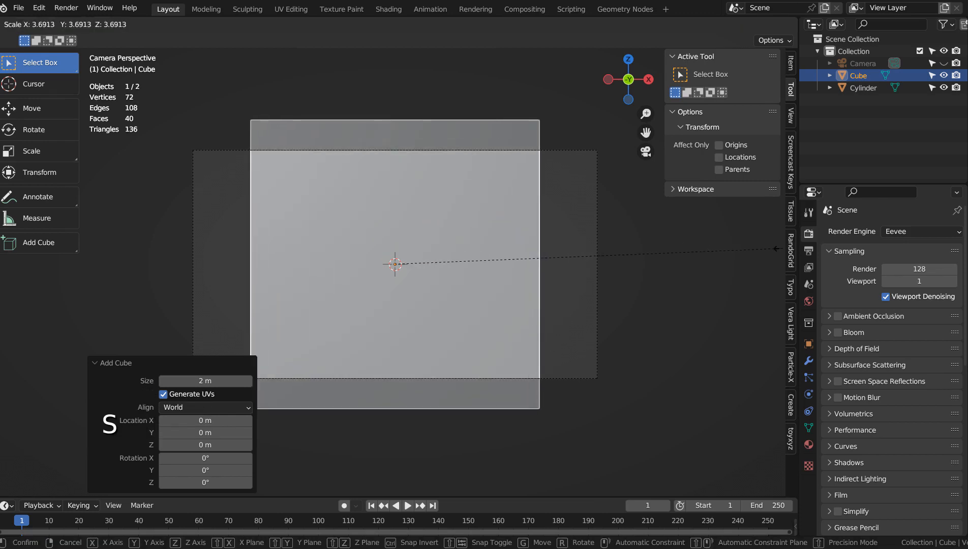
pyautogui.click(781, 250)
# Scale the cube to about 1.66 along X and move it down about 5.9 m along Z, beneath the cylinder.
pyautogui.press('s')
pyautogui.press('x')
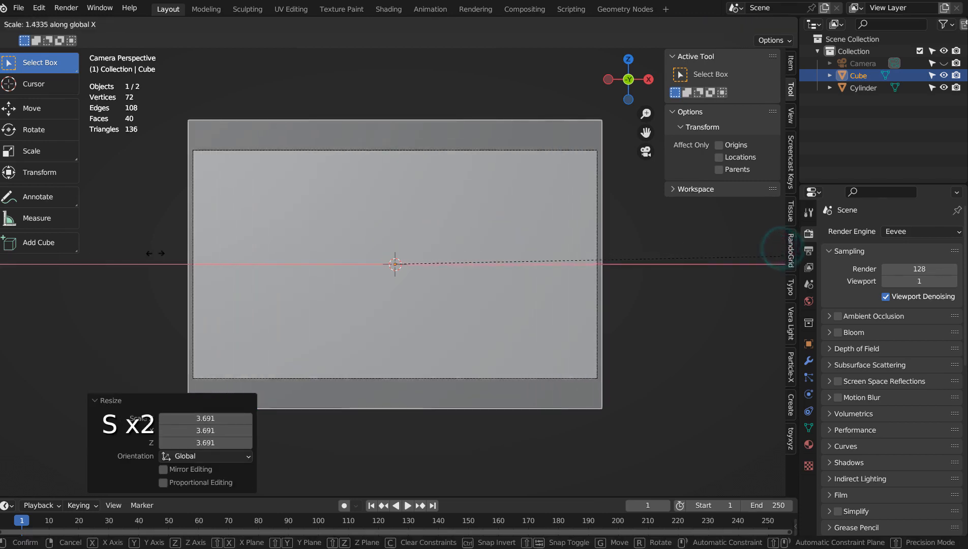
pyautogui.click(234, 257)
pyautogui.press('g')
pyautogui.press('z')
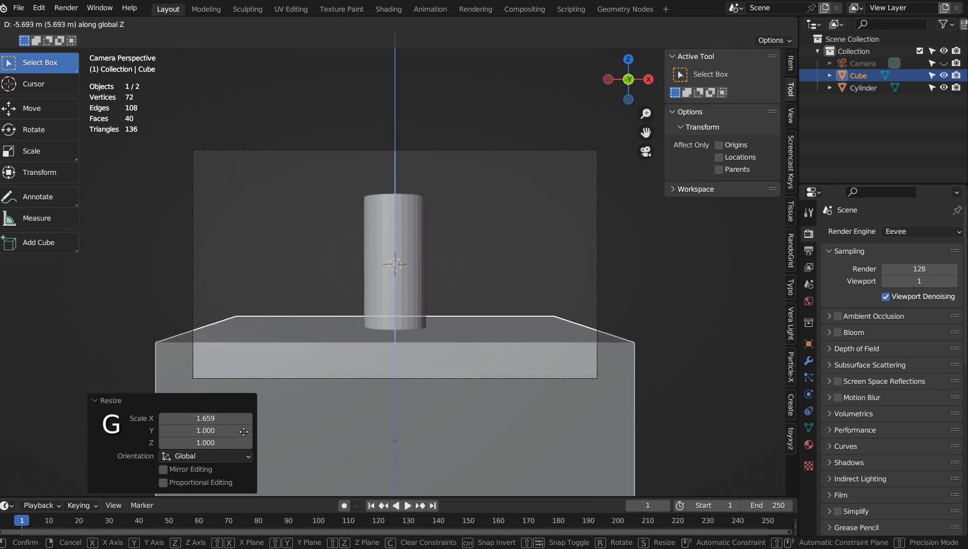
pyautogui.click(242, 435)
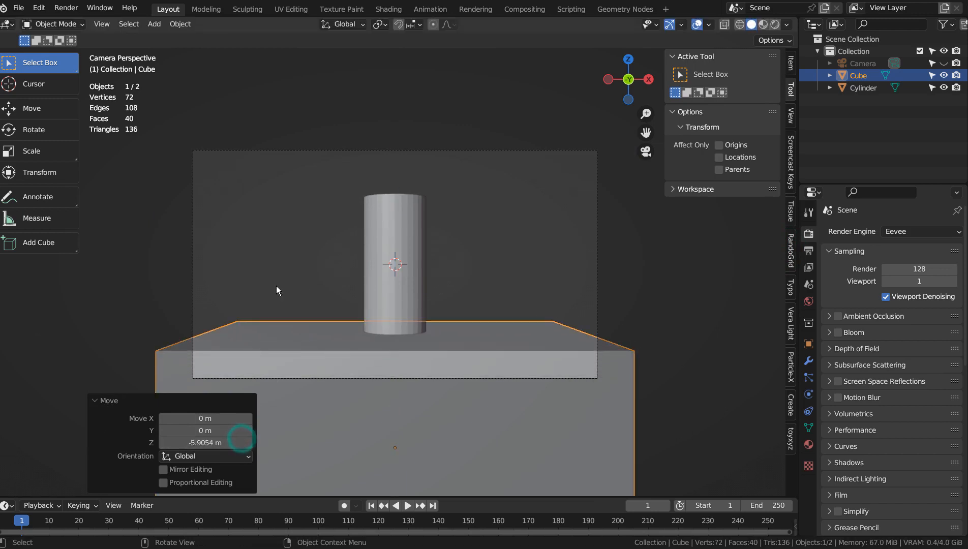
# Widen the cube along X well beyond both sides of the camera frame, then deselect it.
pyautogui.press('s')
pyautogui.press('x')
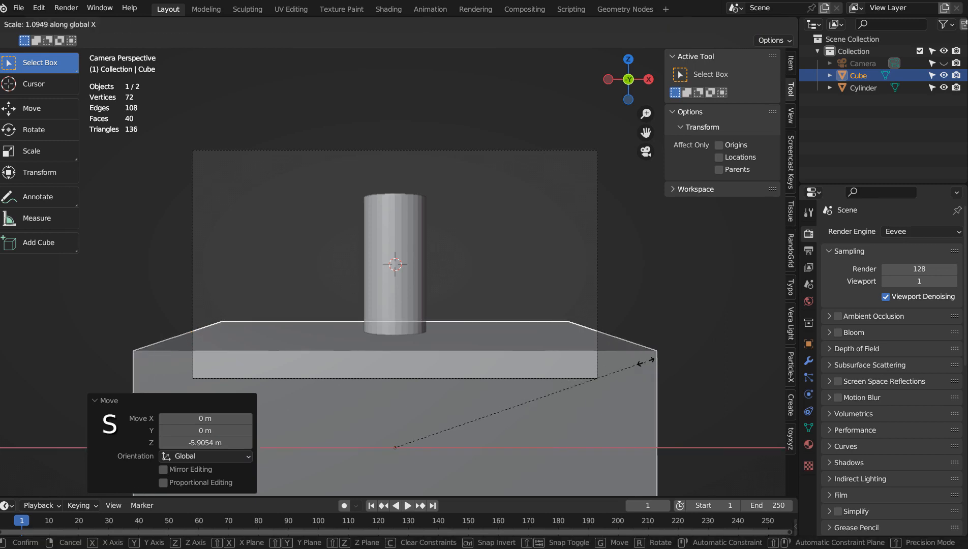
pyautogui.click(774, 358)
pyautogui.click(548, 227)
# Apply smooth shading to the cylinder and deselect it.
pyautogui.click(411, 273)
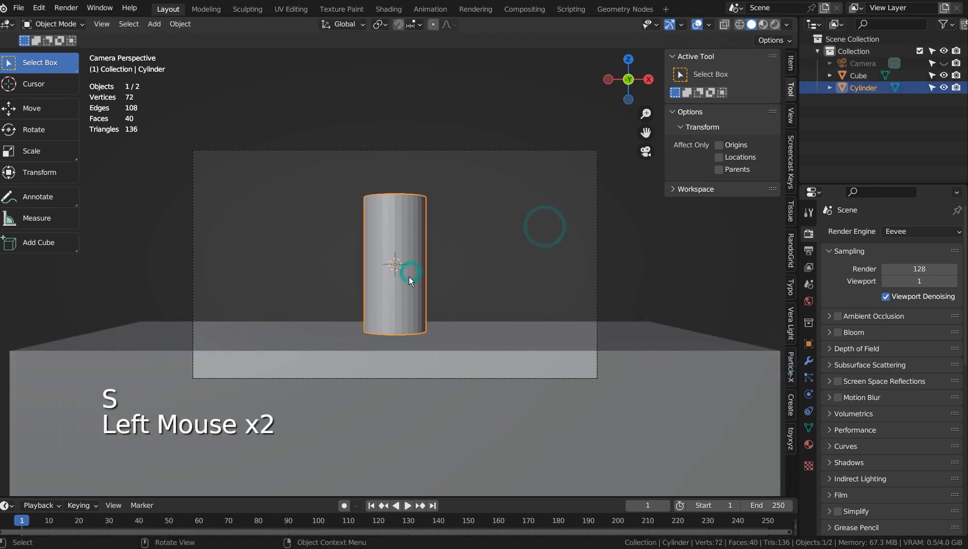
pyautogui.rightClick(403, 269)
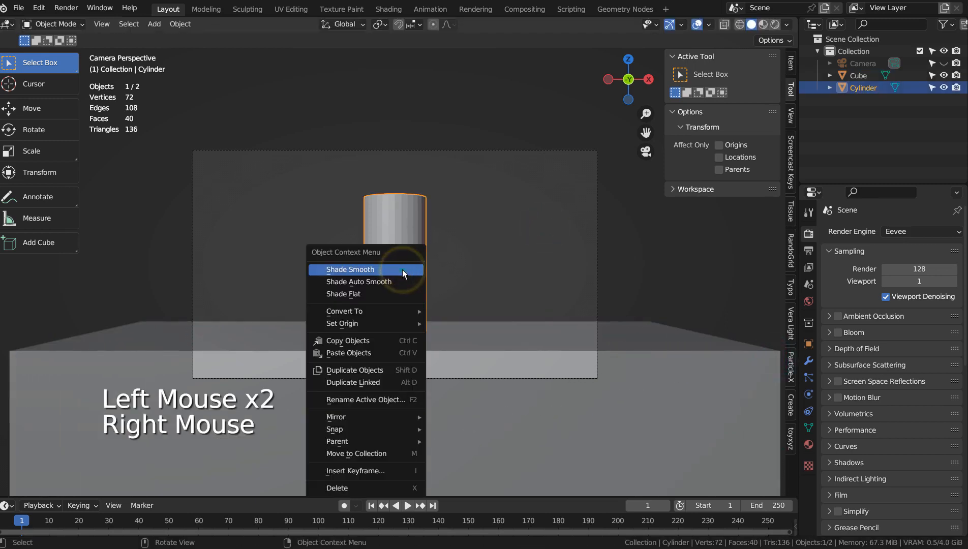
pyautogui.click(402, 270)
pyautogui.click(504, 268)
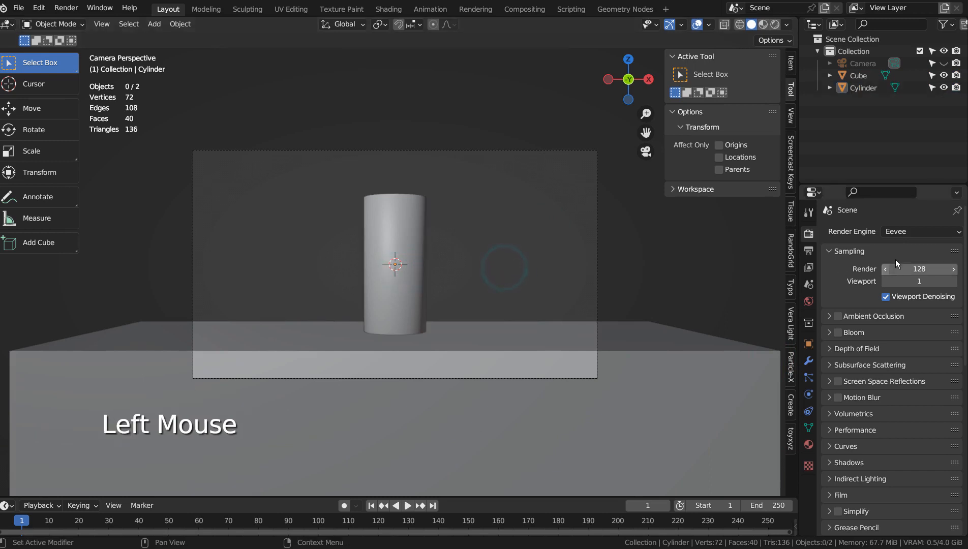
# Switch the render engine to Workbench with Random color and render the image.
pyautogui.click(903, 231)
pyautogui.click(901, 259)
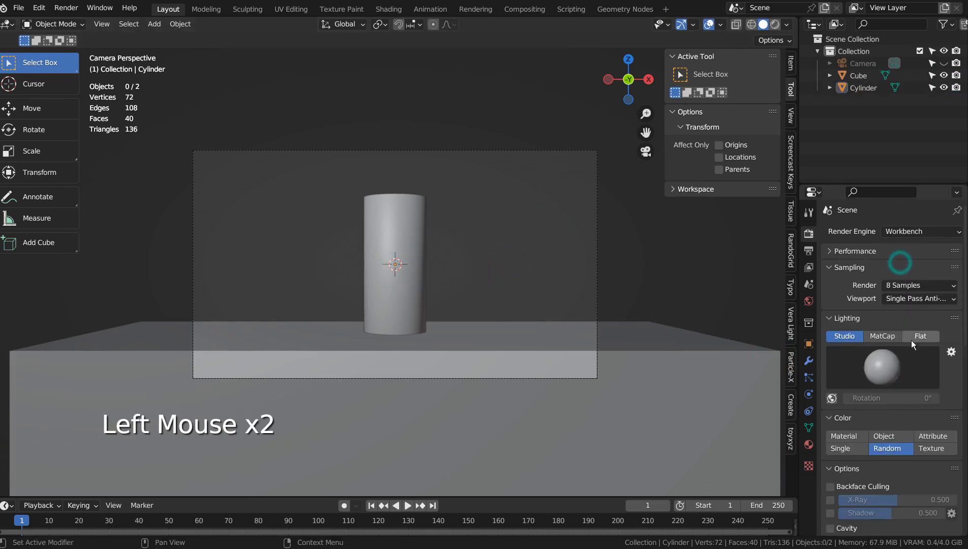
pyautogui.click(888, 448)
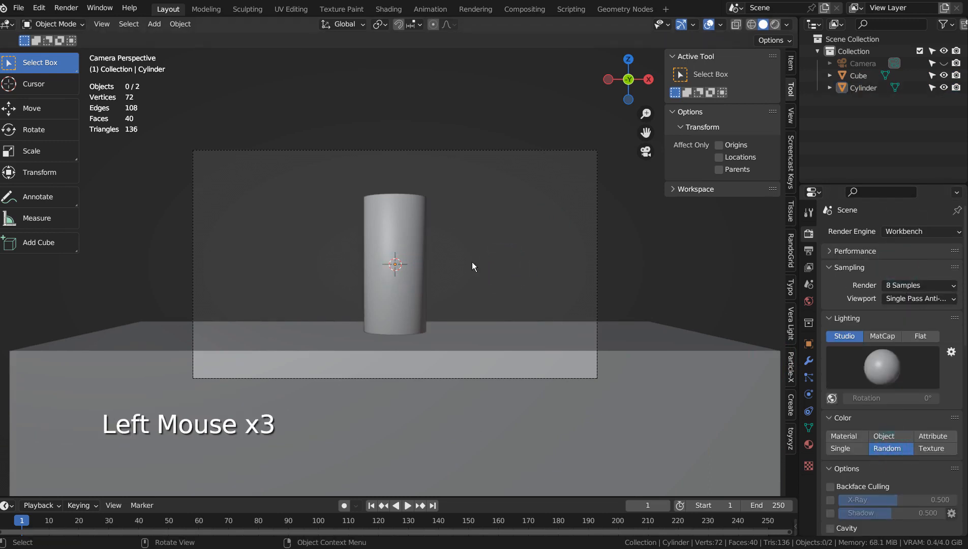
pyautogui.press('F12')
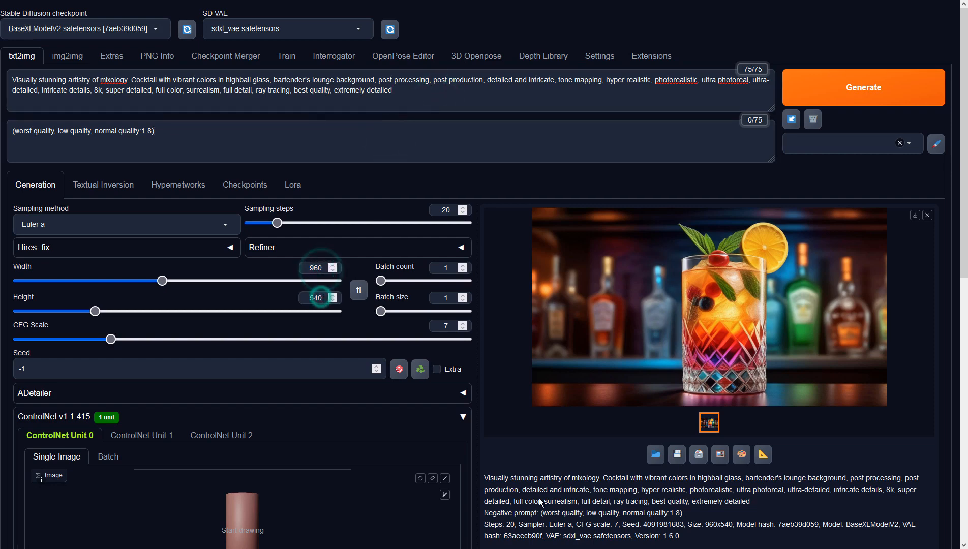
# In the Stable Diffusion web UI, set ControlNet Unit 0 to Depth with preprocessor none and the sai_xl_depth_256lora model.
pyautogui.scroll(-8, 509, 451)
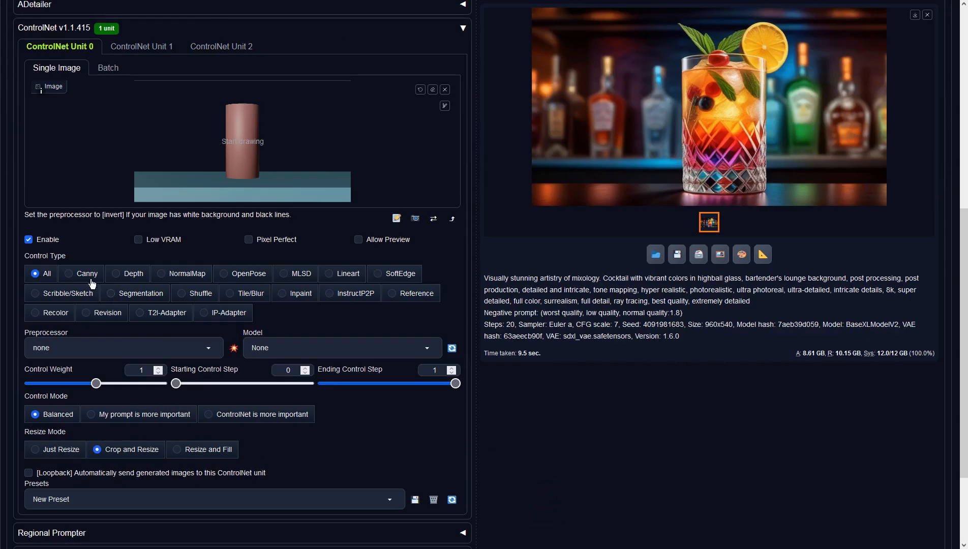
pyautogui.click(118, 273)
pyautogui.click(206, 348)
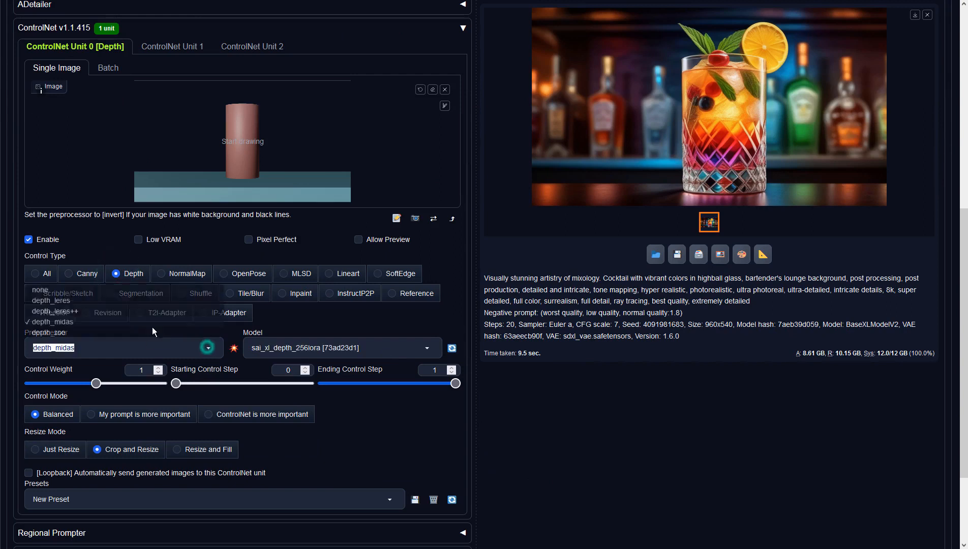
pyautogui.click(58, 290)
pyautogui.click(339, 346)
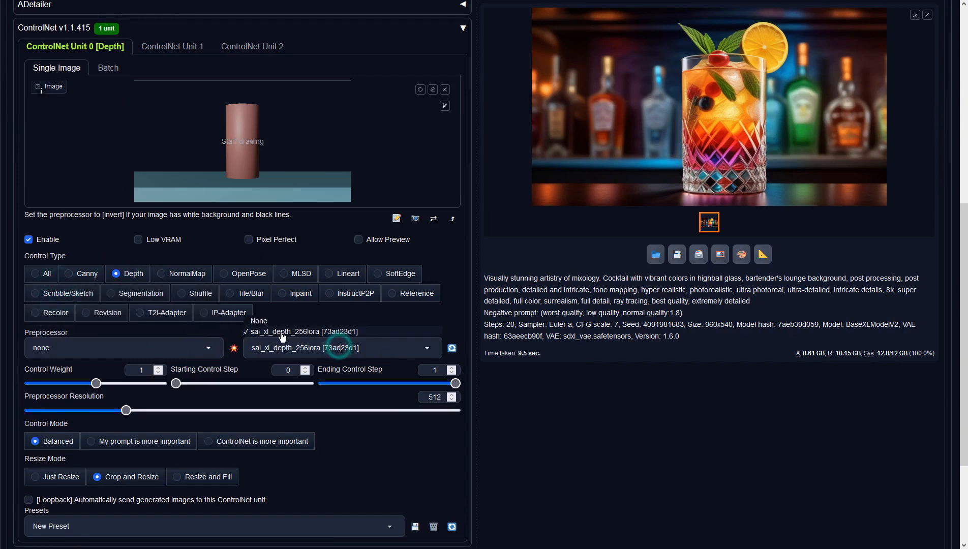
pyautogui.click(281, 333)
# Generate the txt2img cocktail image with the depth ControlNet and view the result enlarged.
pyautogui.scroll(8, 683, 328)
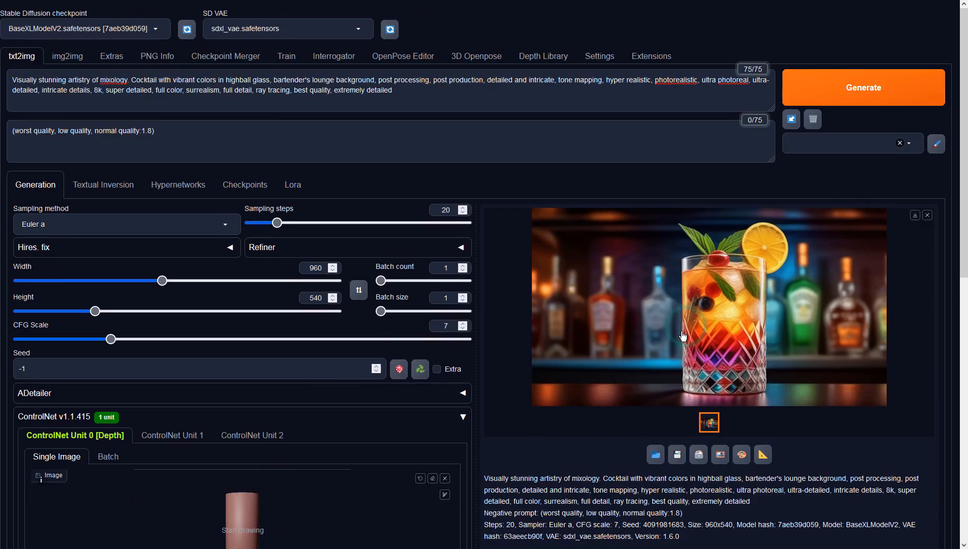
pyautogui.click(834, 74)
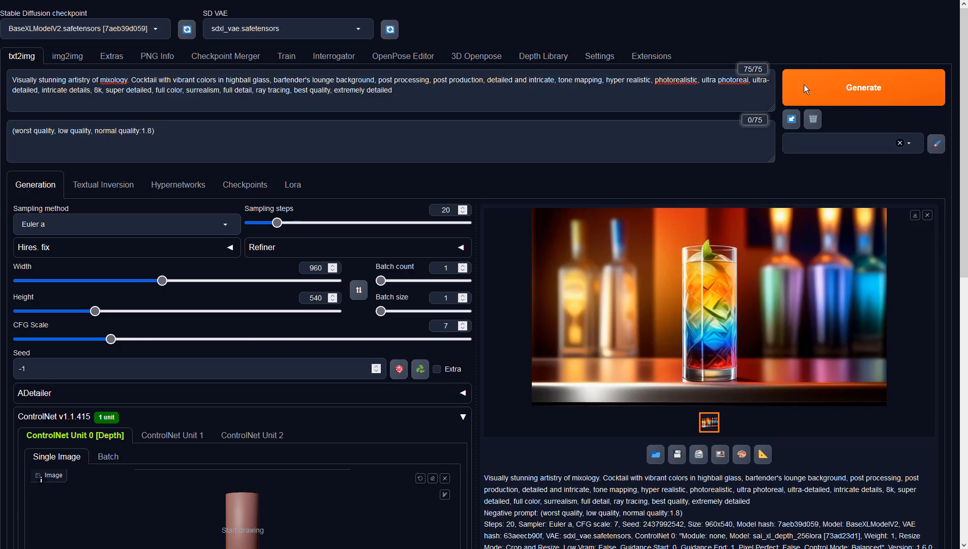
pyautogui.click(774, 234)
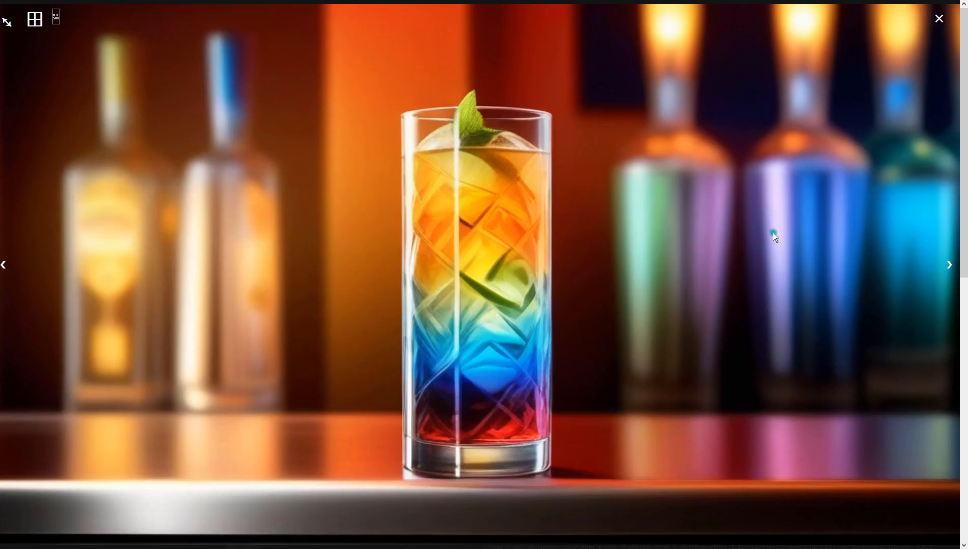
pyautogui.click(774, 234)
# Send the generated cocktail image to img2img and set the sampling method to DPM++ 2M Karras.
pyautogui.click(717, 457)
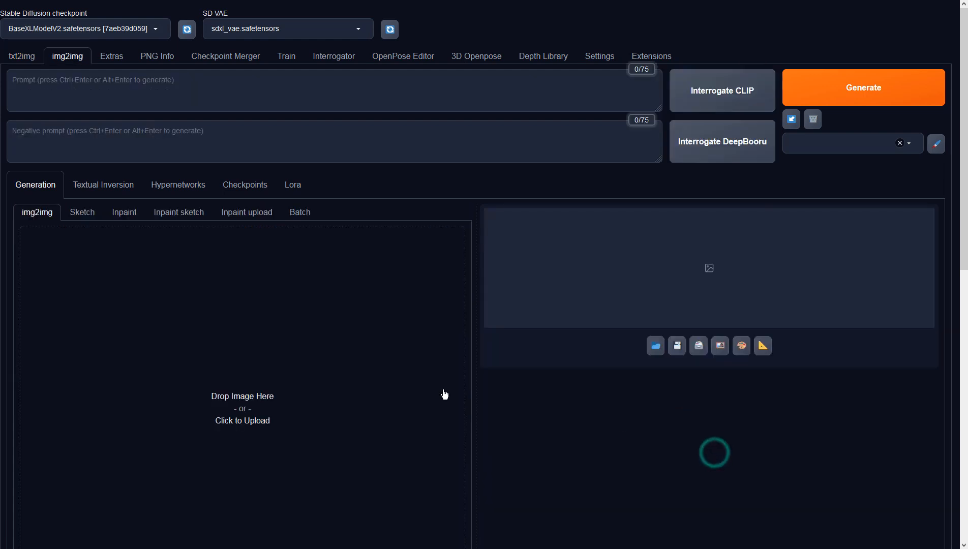
pyautogui.scroll(-5, 445, 318)
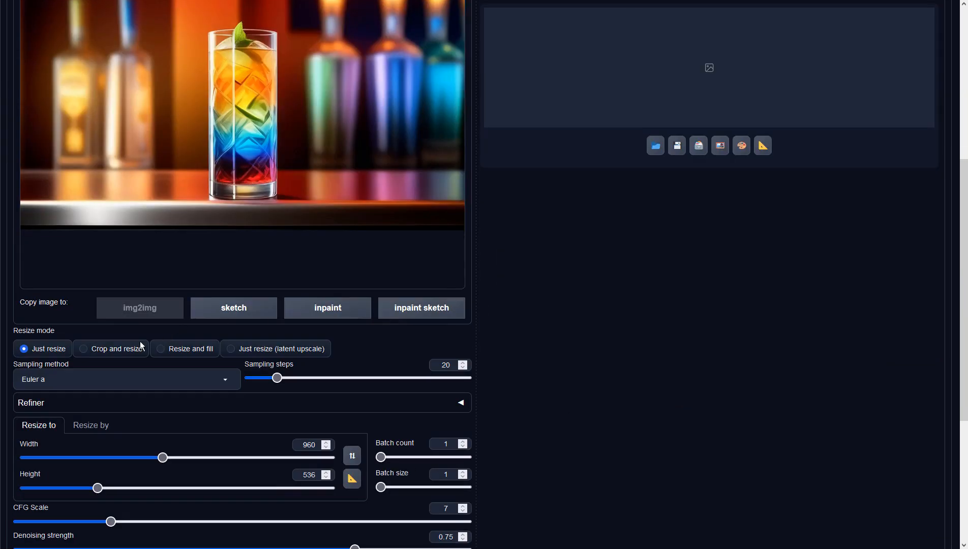
pyautogui.click(87, 377)
pyautogui.click(38, 52)
# Set the img2img output height to 540 and the denoising strength to 0.9.
pyautogui.scroll(-4, 551, 287)
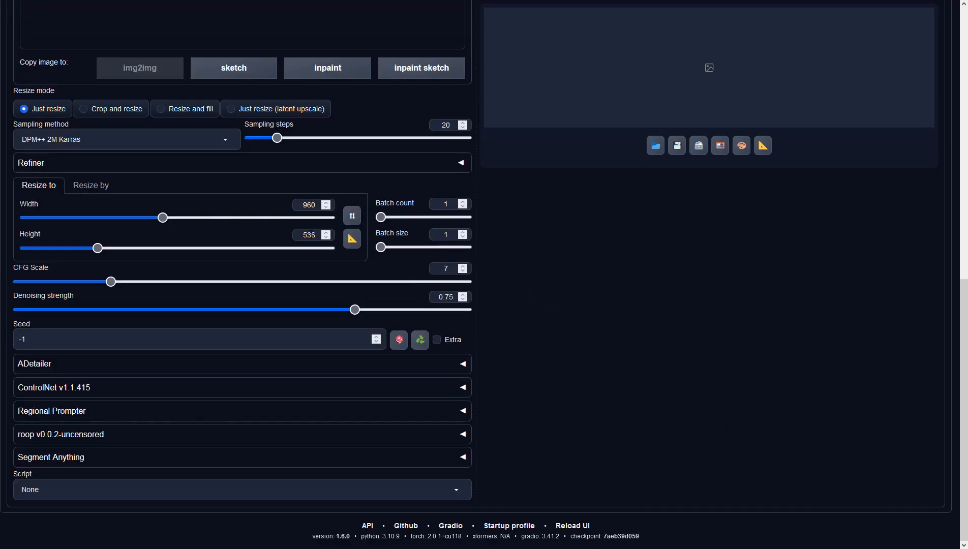
pyautogui.click(310, 234)
pyautogui.press('BackSpace')
pyautogui.press('BackSpace')
pyautogui.write('40')
pyautogui.moveTo(357, 309); pyautogui.dragTo(422, 309)
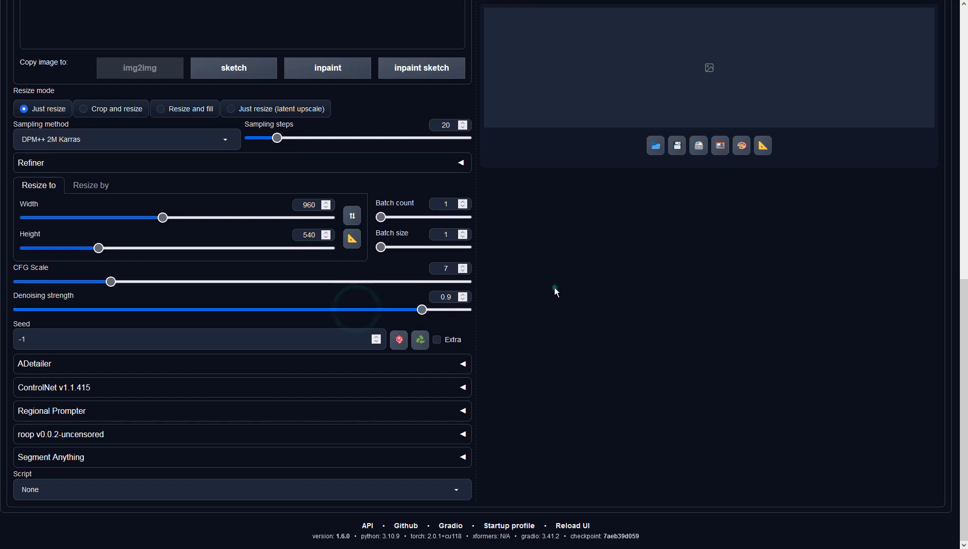
# Generate the first img2img version of the cocktail and view the result enlarged.
pyautogui.scroll(6, 554, 288)
pyautogui.scroll(4, 555, 289)
pyautogui.click(816, 99)
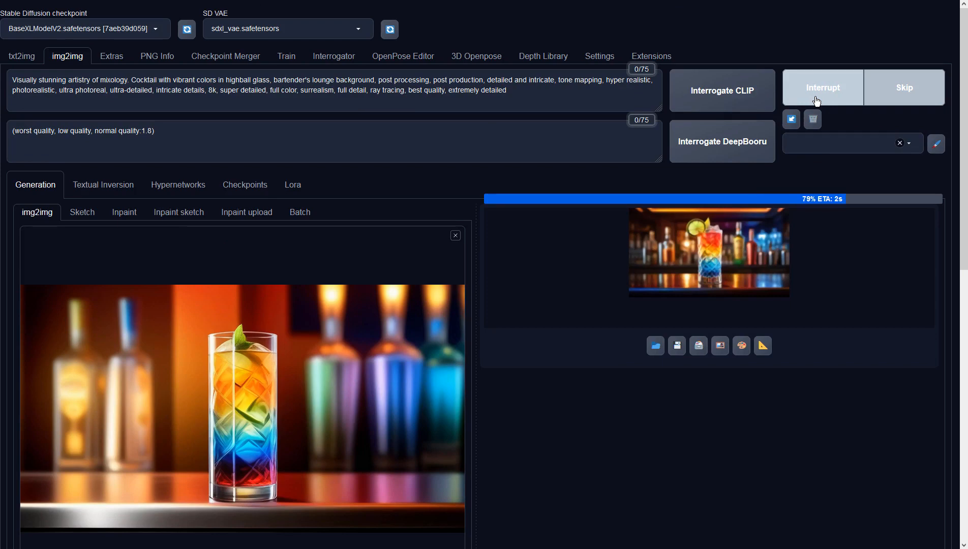
pyautogui.click(721, 229)
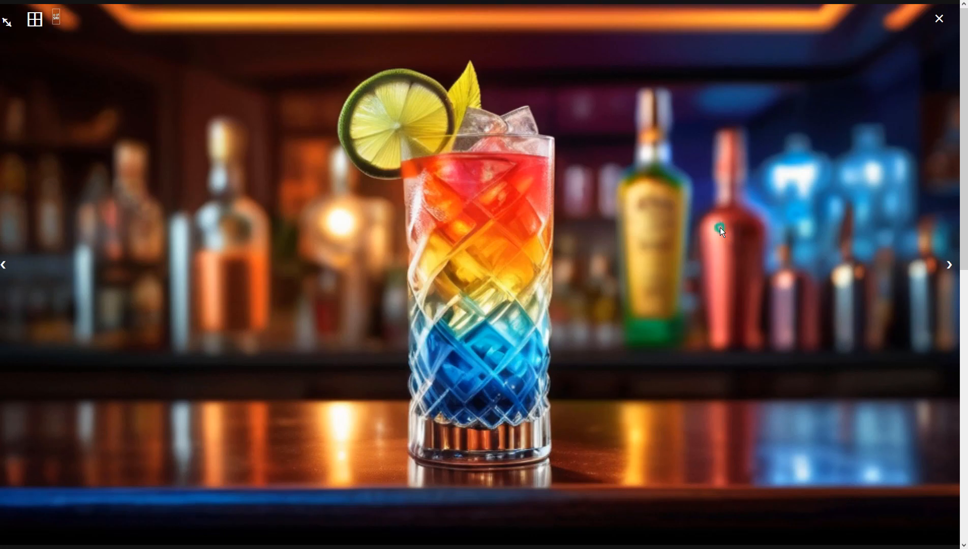
pyautogui.click(722, 232)
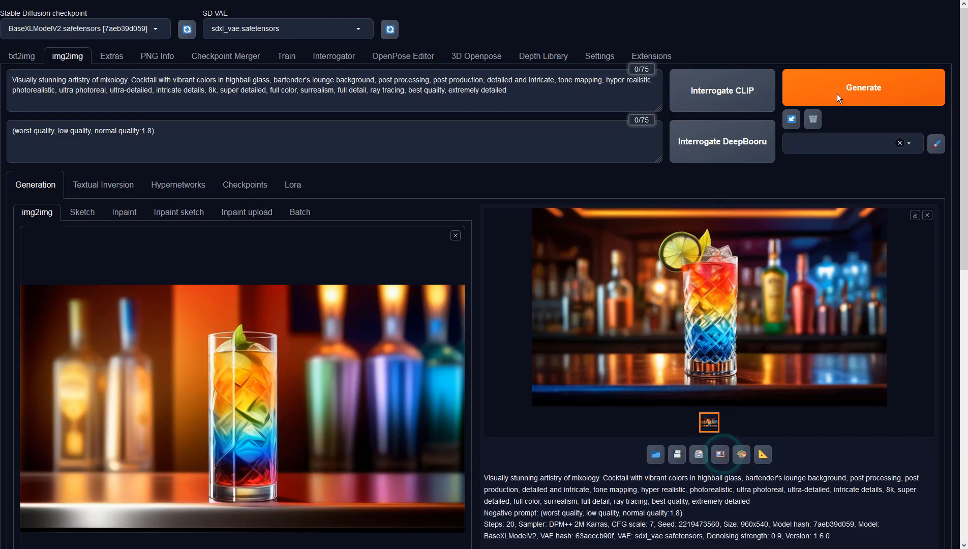
# Generate another img2img variation from the tall cocktail with the lime slice and view it enlarged.
pyautogui.click(840, 87)
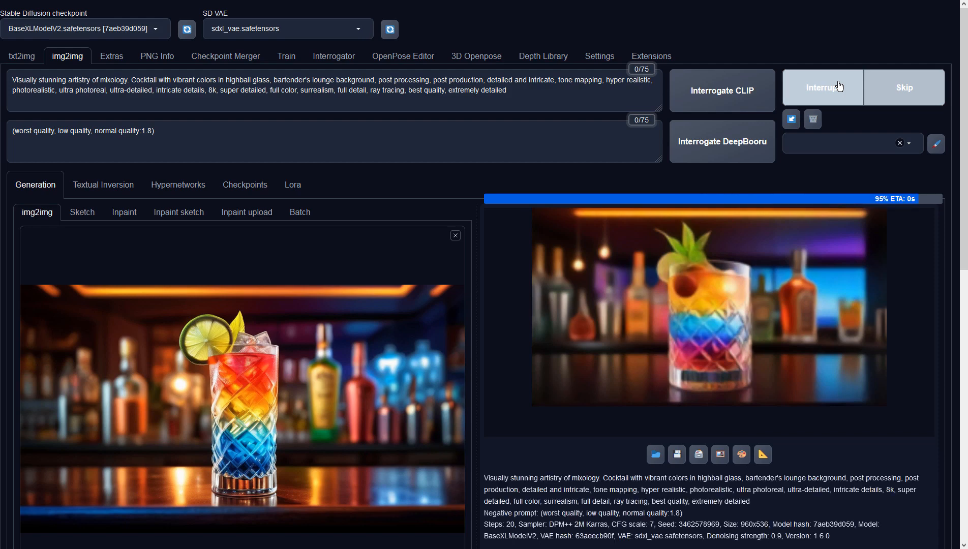
pyautogui.click(826, 264)
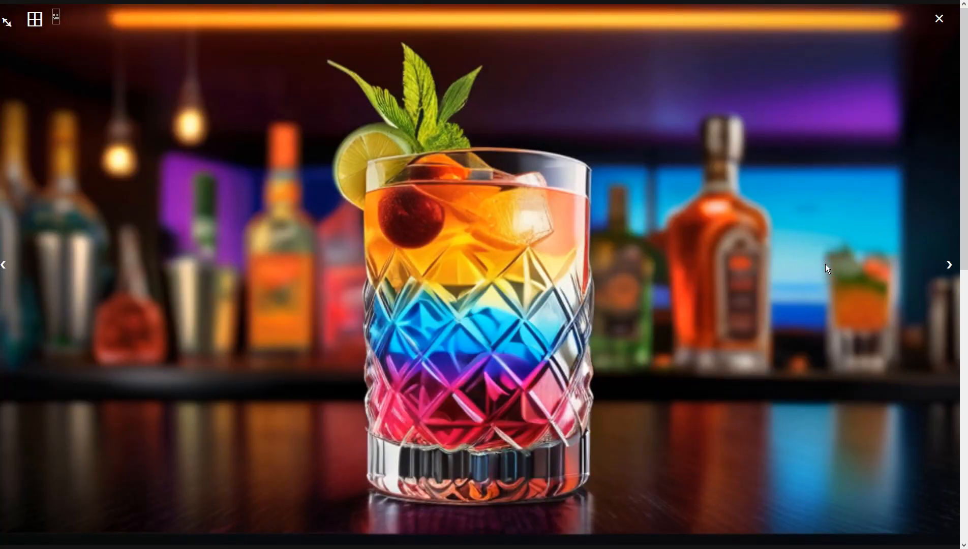
pyautogui.click(826, 264)
# Use the output with the mint sprig and cherry as the img2img source, generate a variation and view it enlarged.
pyautogui.click(720, 455)
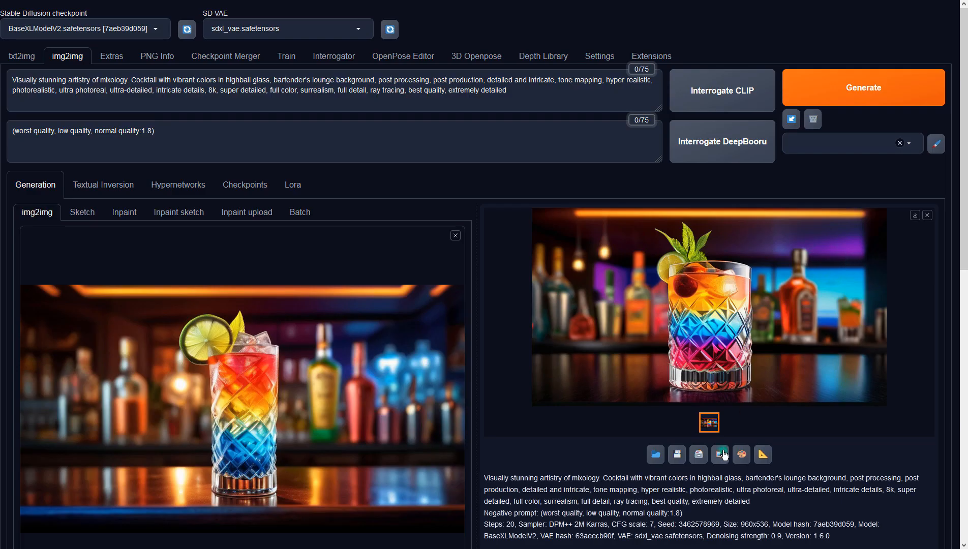
pyautogui.click(823, 92)
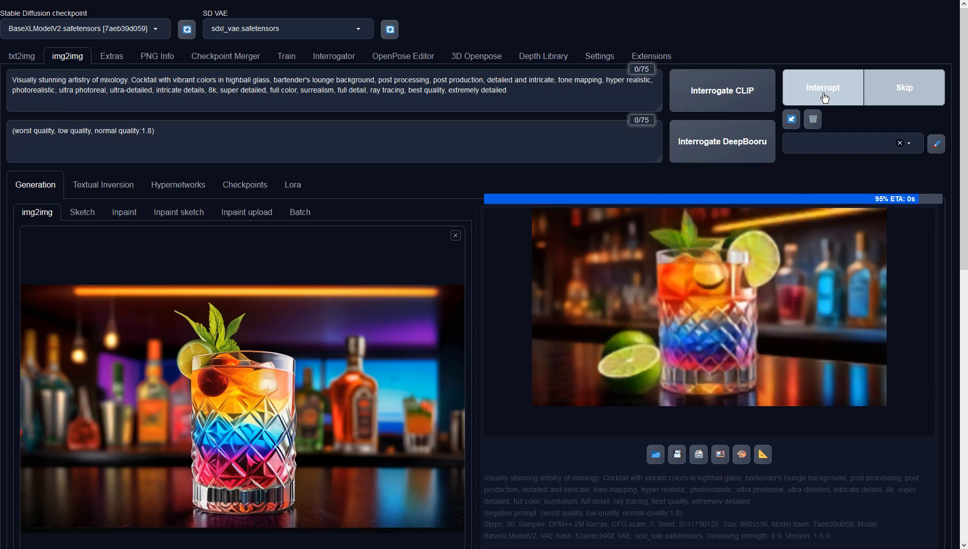
pyautogui.click(781, 288)
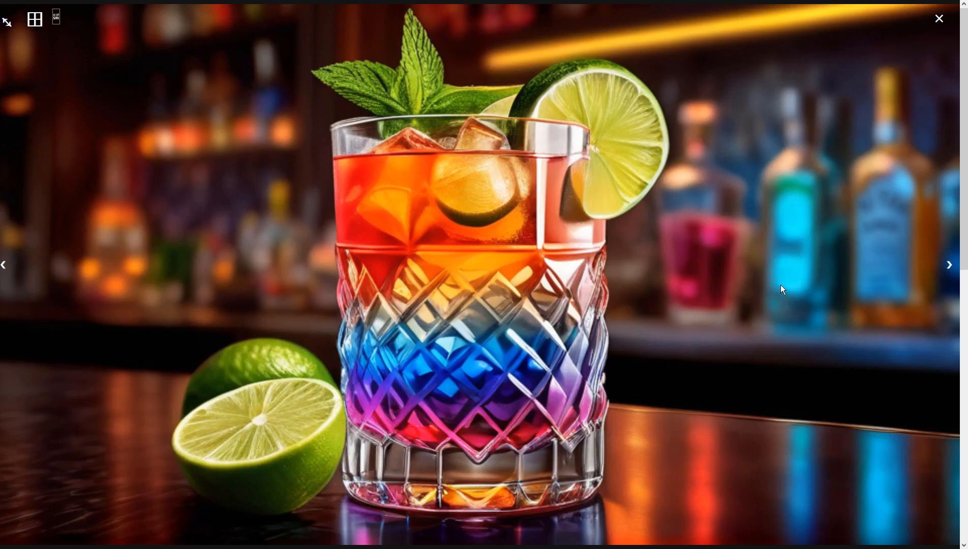
pyautogui.click(781, 288)
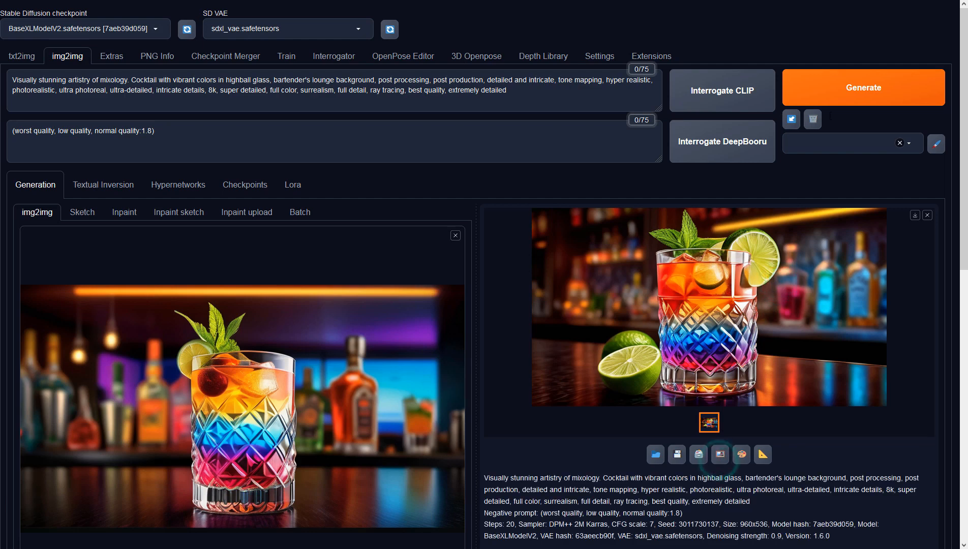
# Use the output with the cut lime beside the glass as the img2img source, generate a variation and view it enlarged.
pyautogui.click(720, 454)
pyautogui.click(834, 92)
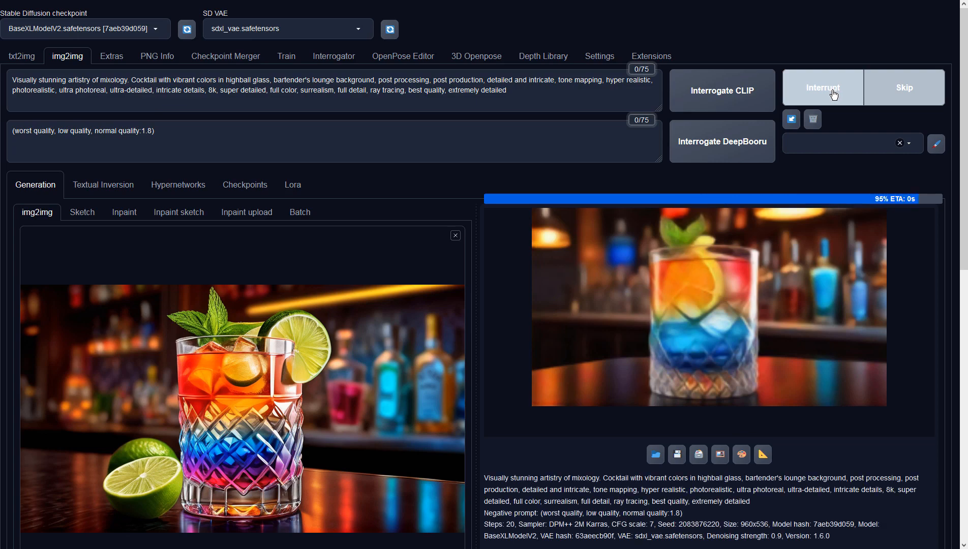
pyautogui.click(800, 238)
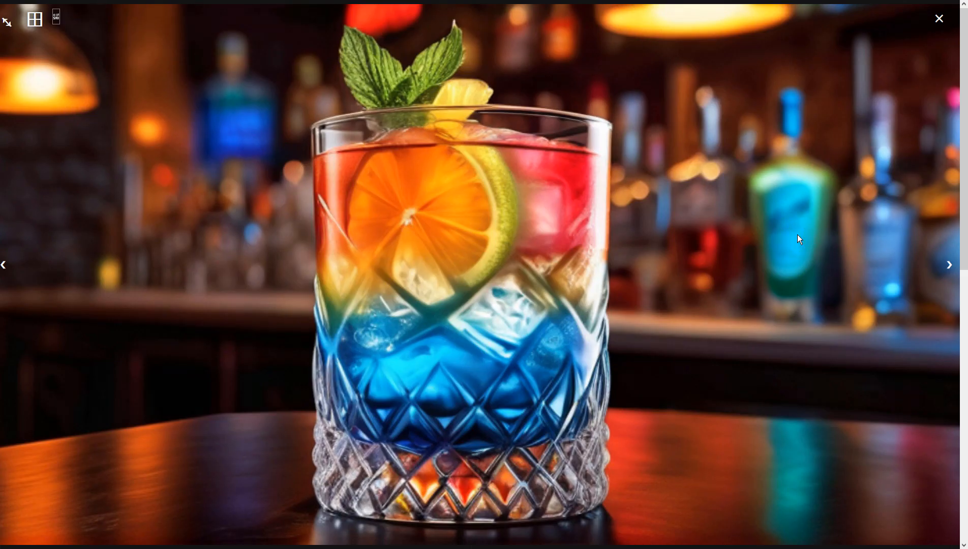
pyautogui.click(797, 234)
# Set the img2img sampling steps to 40.
pyautogui.scroll(-7, 311, 341)
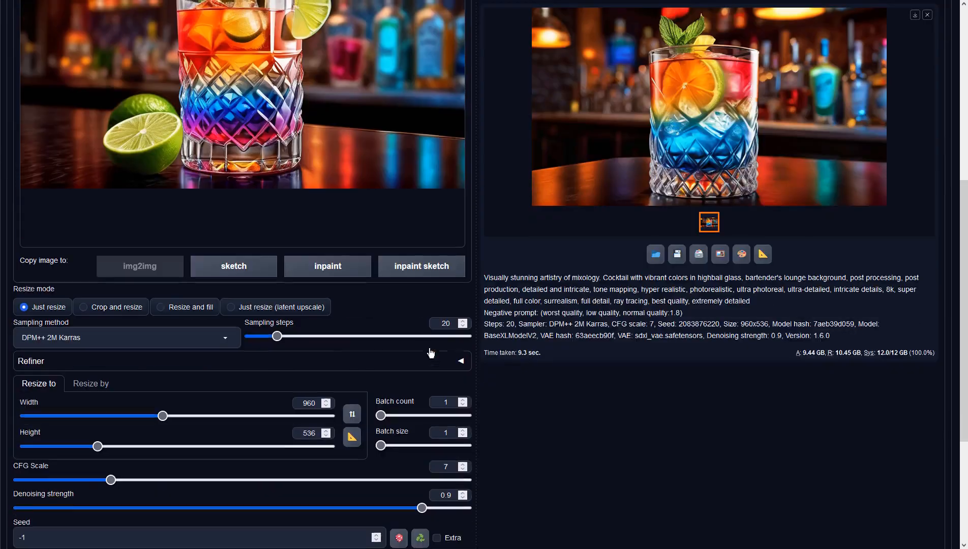
pyautogui.moveTo(277, 335); pyautogui.dragTo(312, 336)
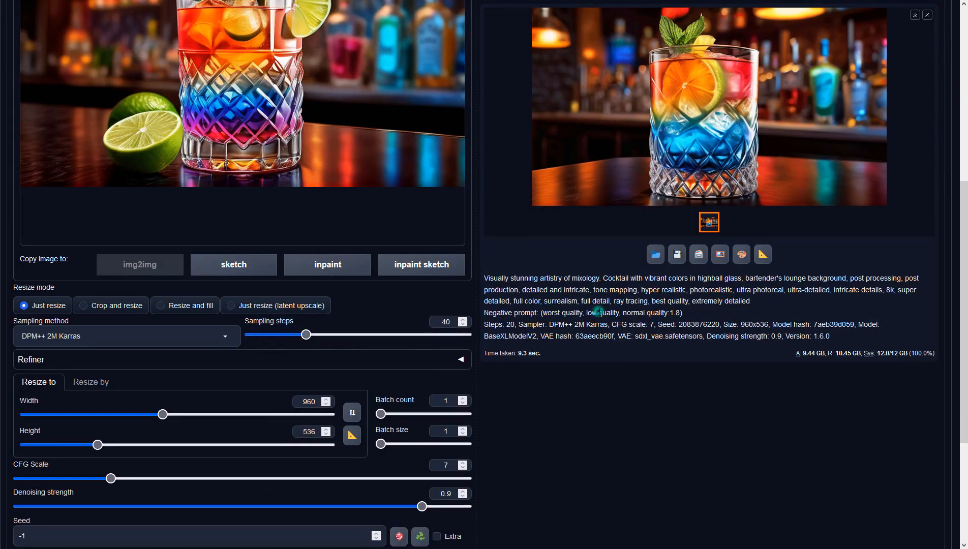
# Generate an img2img variation of the cocktail with the cut lime beside the glass and view the result enlarged.
pyautogui.click(599, 314)
pyautogui.scroll(4, 599, 313)
pyautogui.click(801, 88)
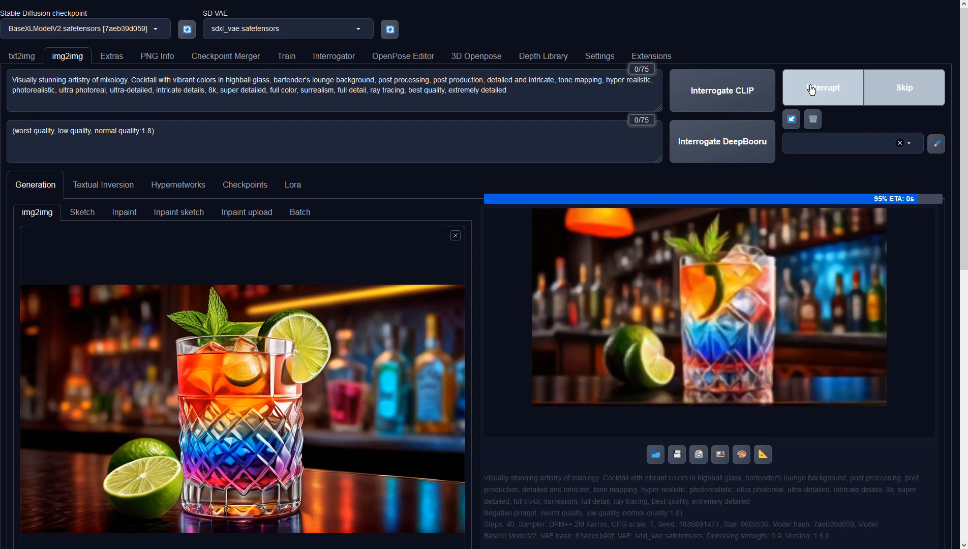
pyautogui.click(781, 265)
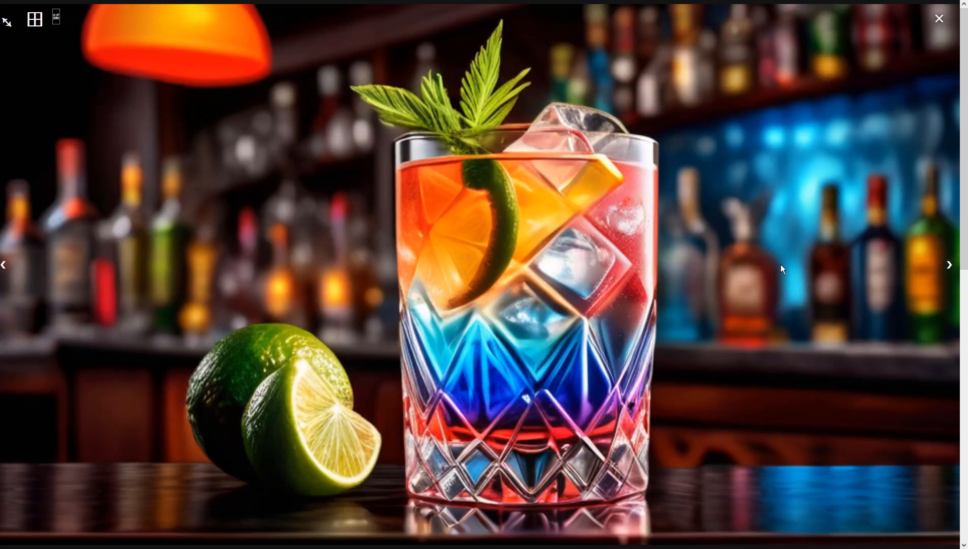
pyautogui.click(781, 265)
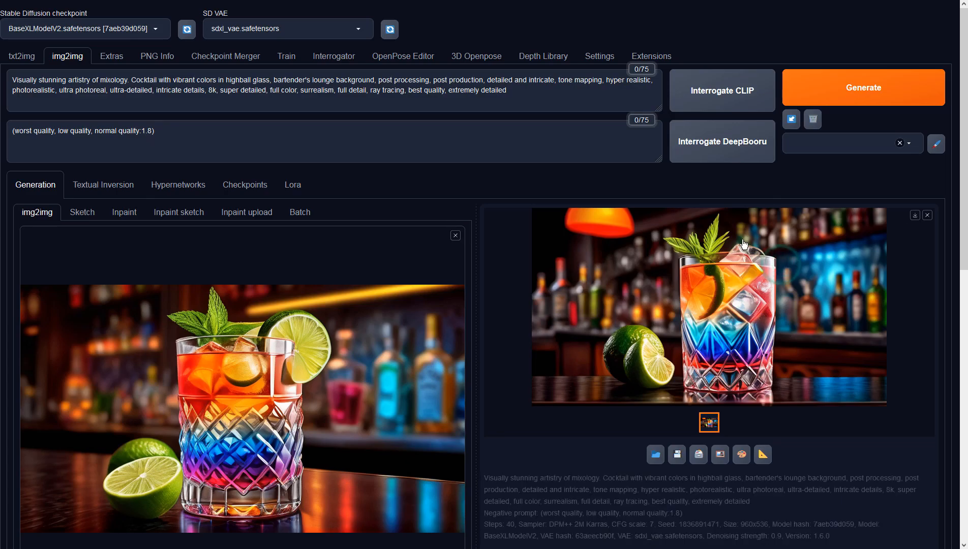
# Generate one more variation from the same img2img source and inspect it at full size.
pyautogui.click(838, 92)
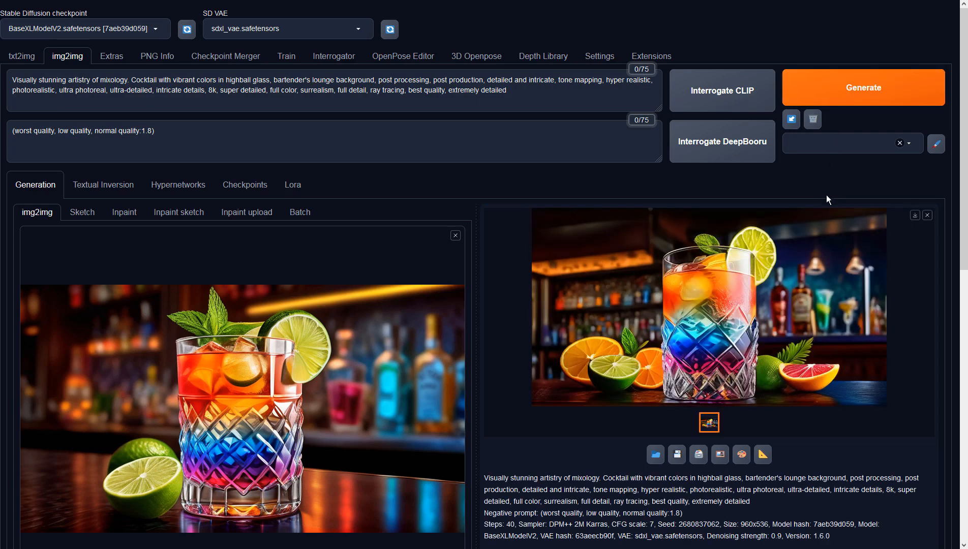
pyautogui.click(818, 227)
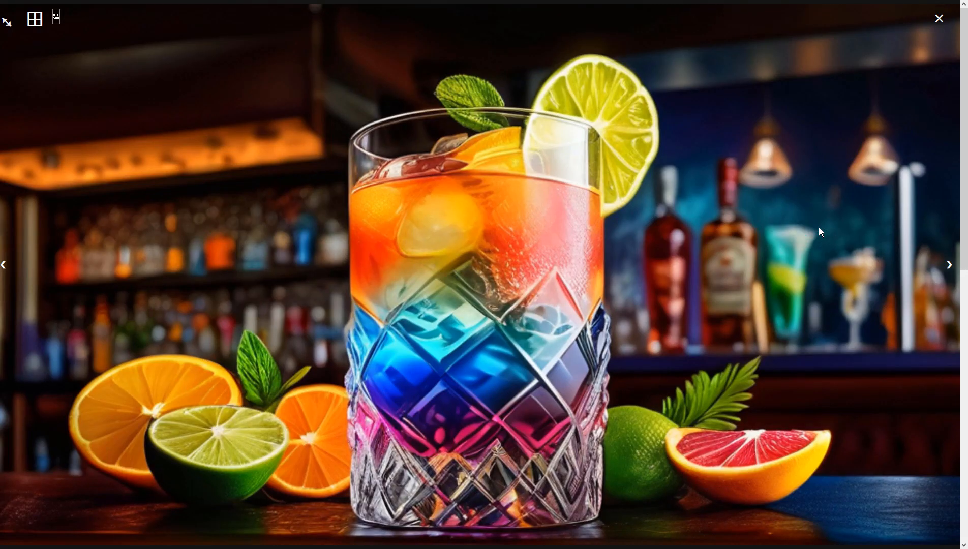
pyautogui.click(818, 228)
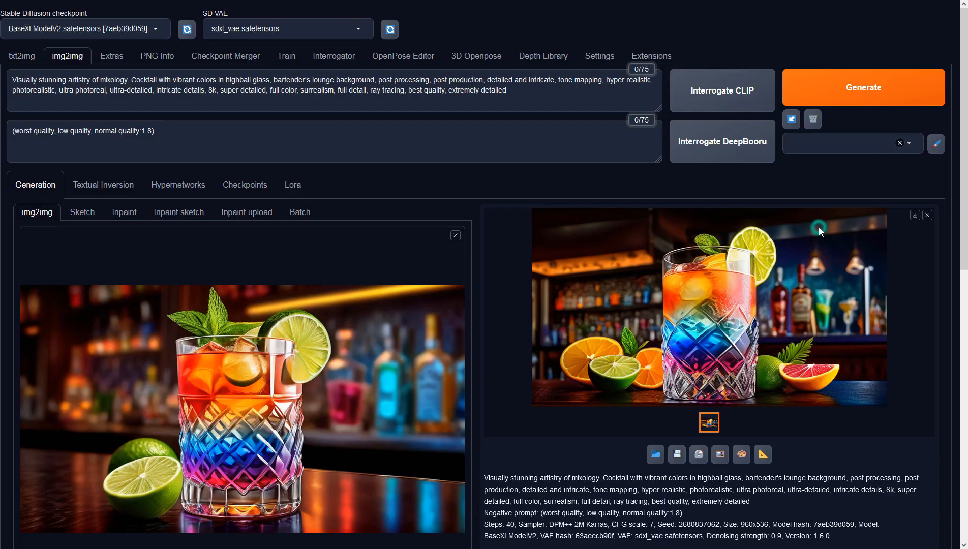
# Use the output with oranges, limes and grapefruit around the glass as the img2img source and set the sampling steps to 20.
pyautogui.click(718, 453)
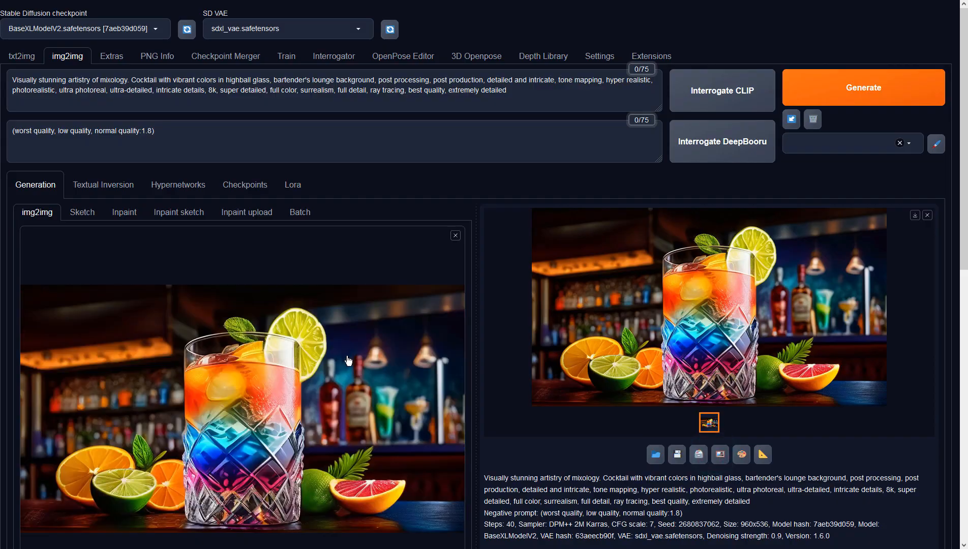
pyautogui.scroll(-4, 347, 366)
pyautogui.moveTo(311, 423); pyautogui.dragTo(278, 427)
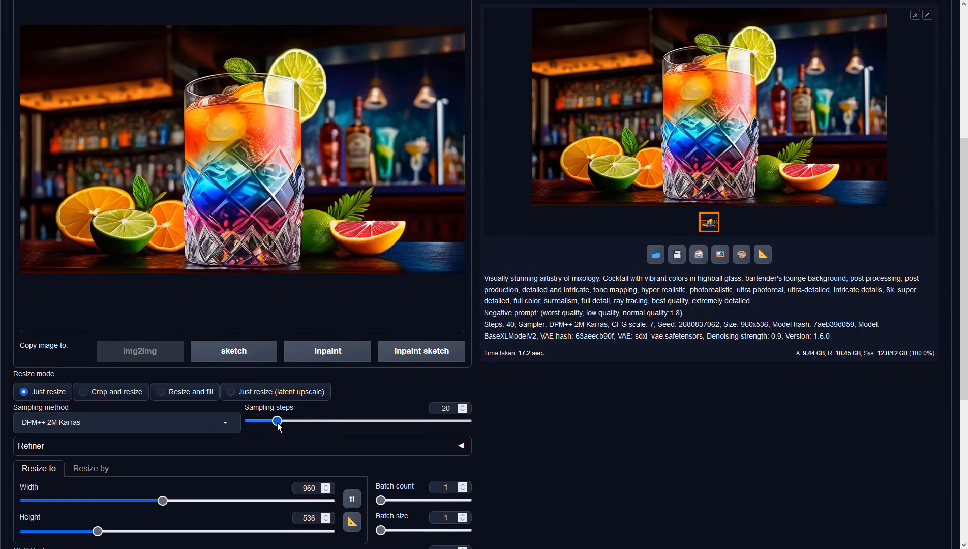
# Generate an img2img variation from the citrus-surrounded cocktail and view it enlarged.
pyautogui.click(695, 339)
pyautogui.scroll(4, 819, 307)
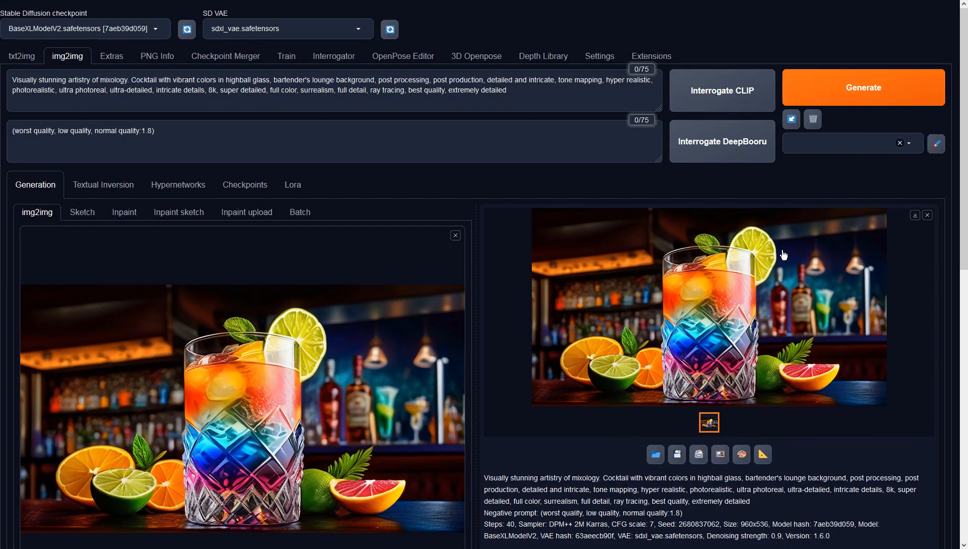
pyautogui.click(836, 94)
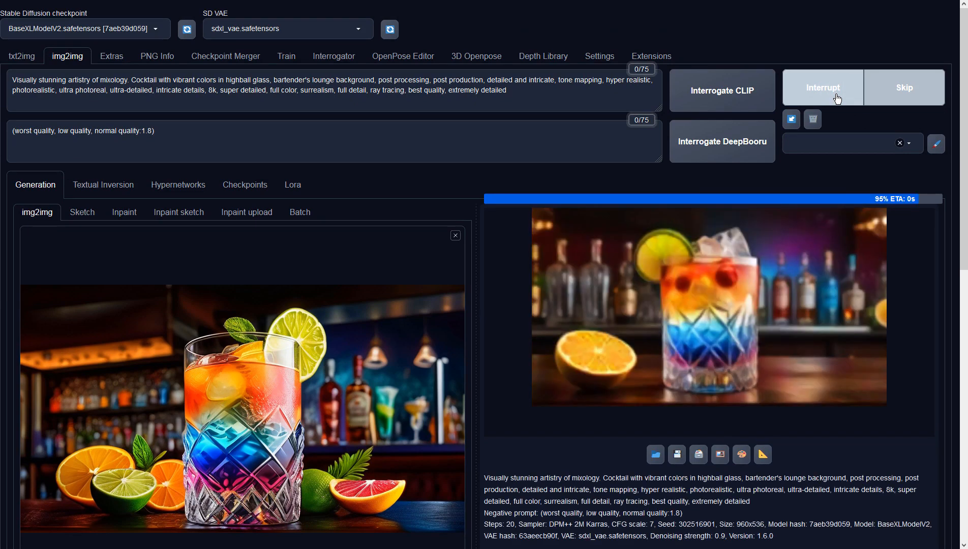
pyautogui.click(788, 241)
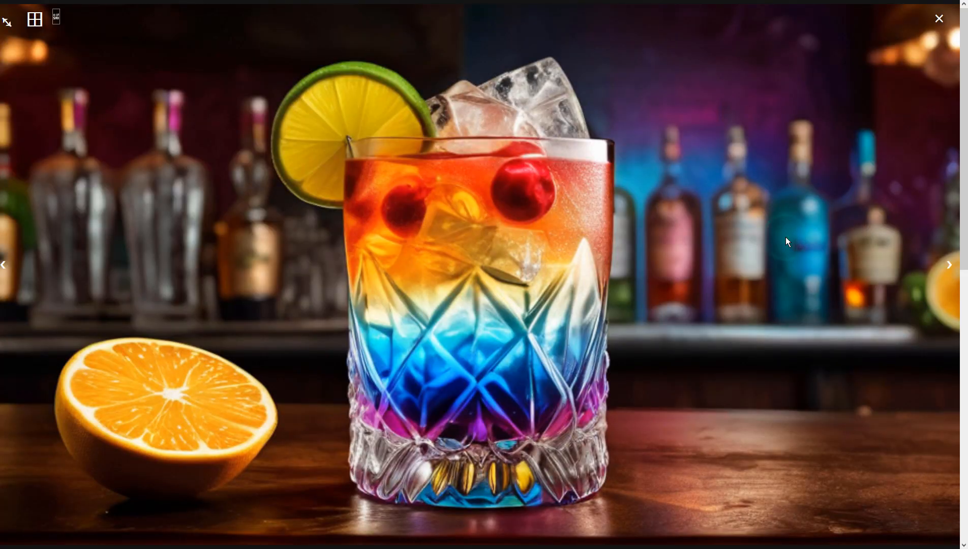